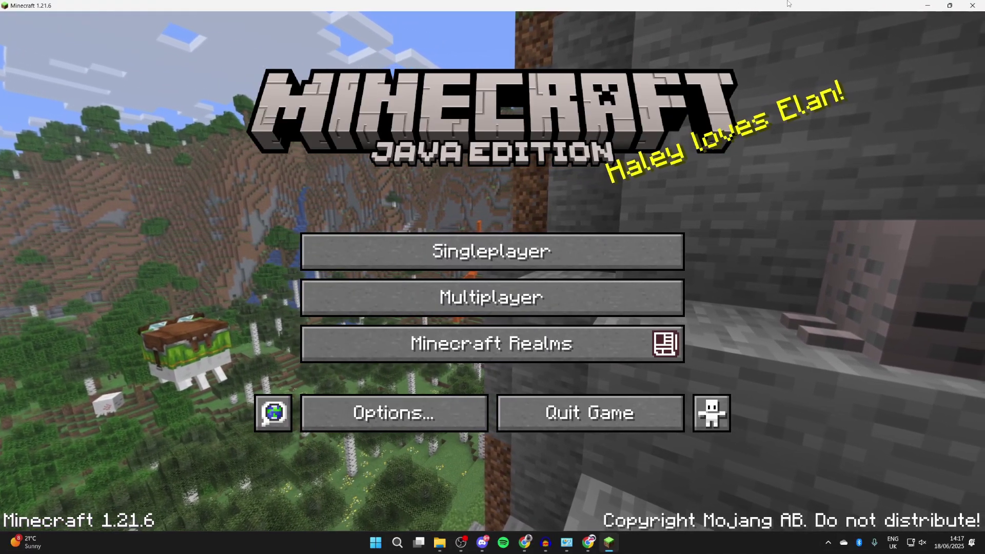
# Step: Close Minecraft, switch to Google Chrome and open the CurseForge website through a Google search for curseforge
pyautogui.click(965, 4)
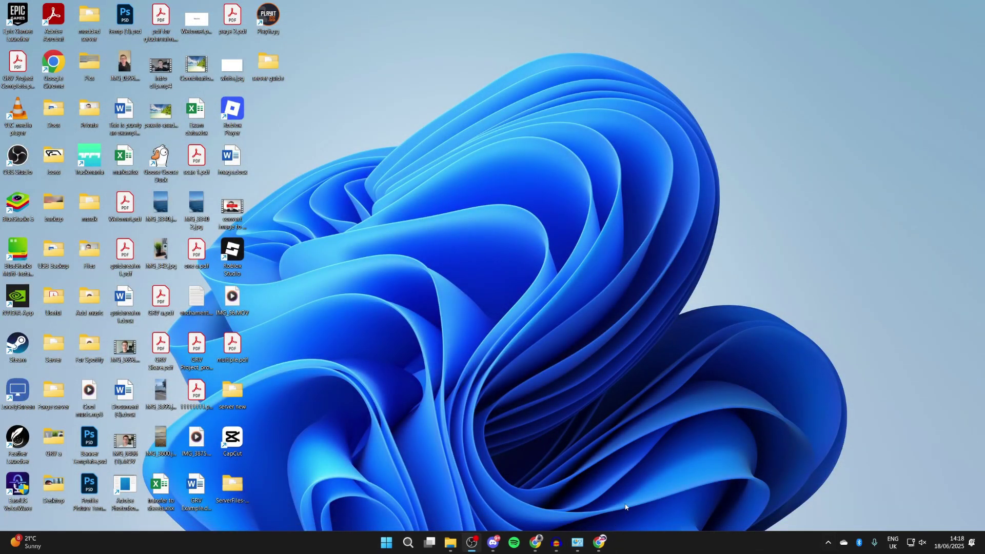
pyautogui.click(601, 543)
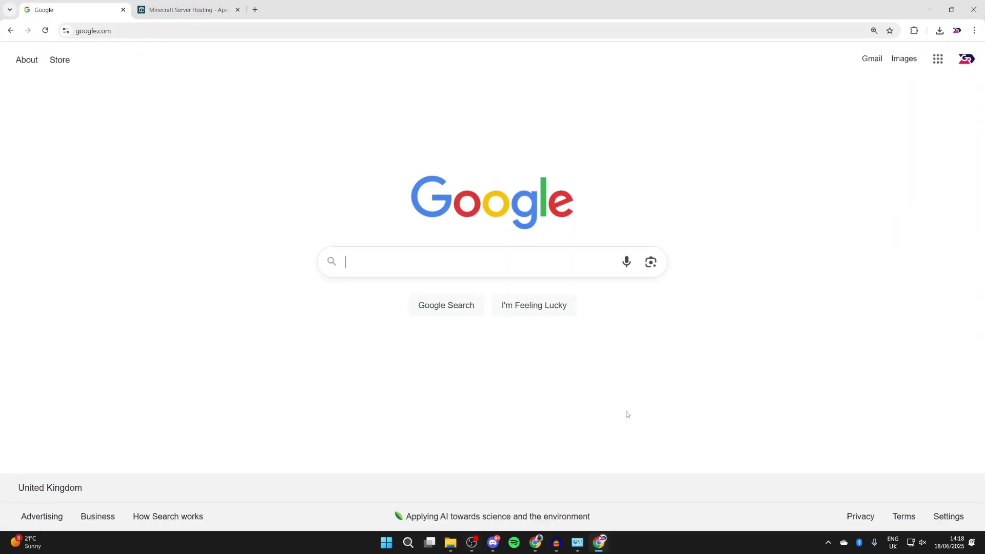
pyautogui.write('curse')
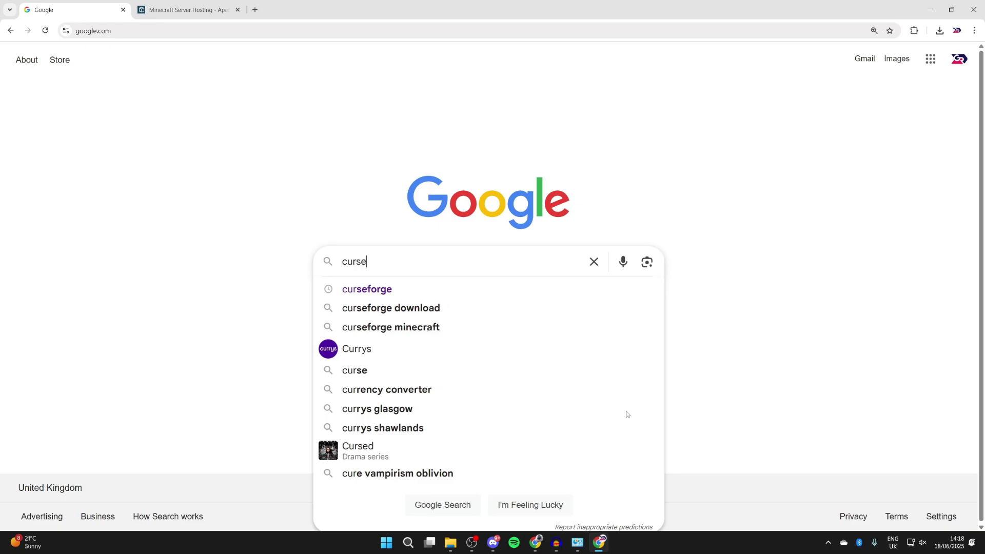
pyautogui.write('forge')
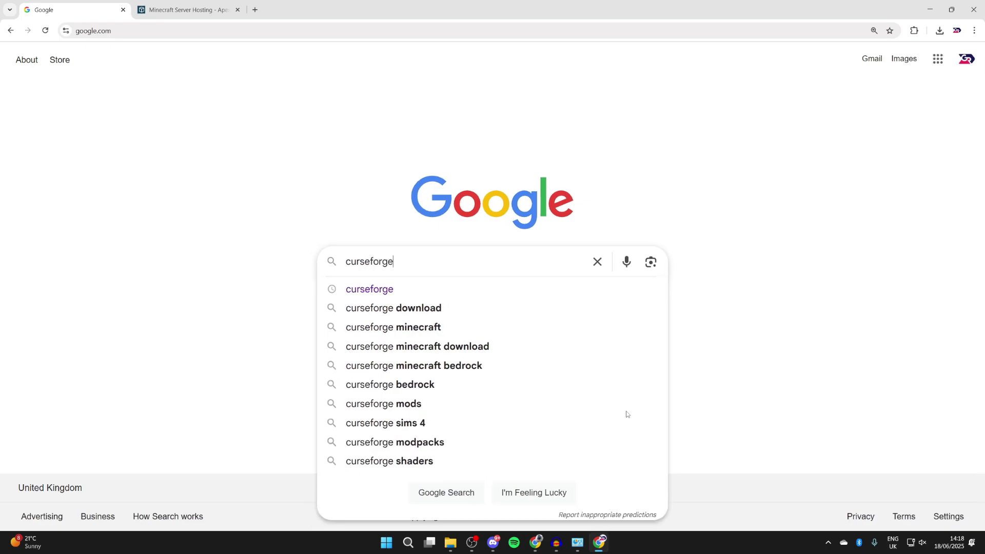
pyautogui.press('Return')
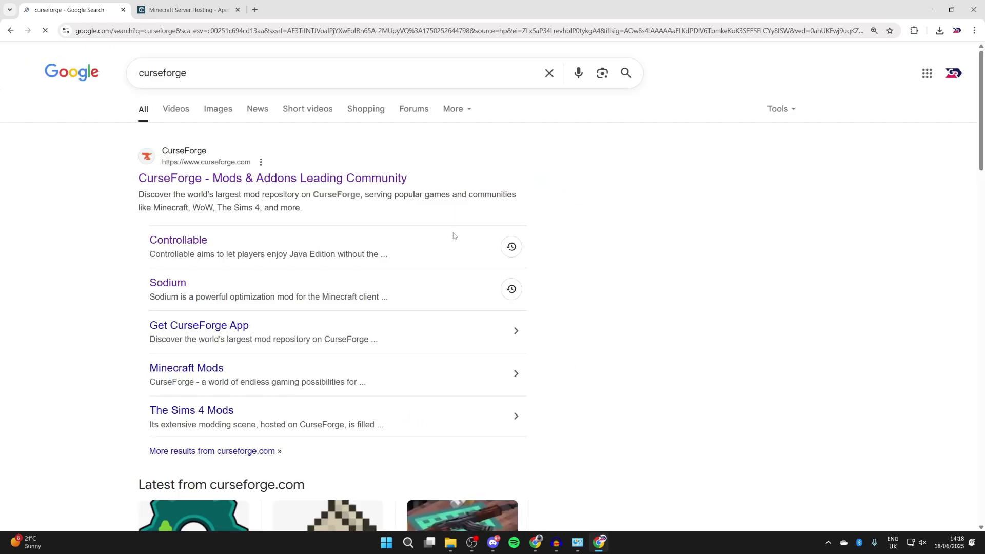
pyautogui.click(362, 177)
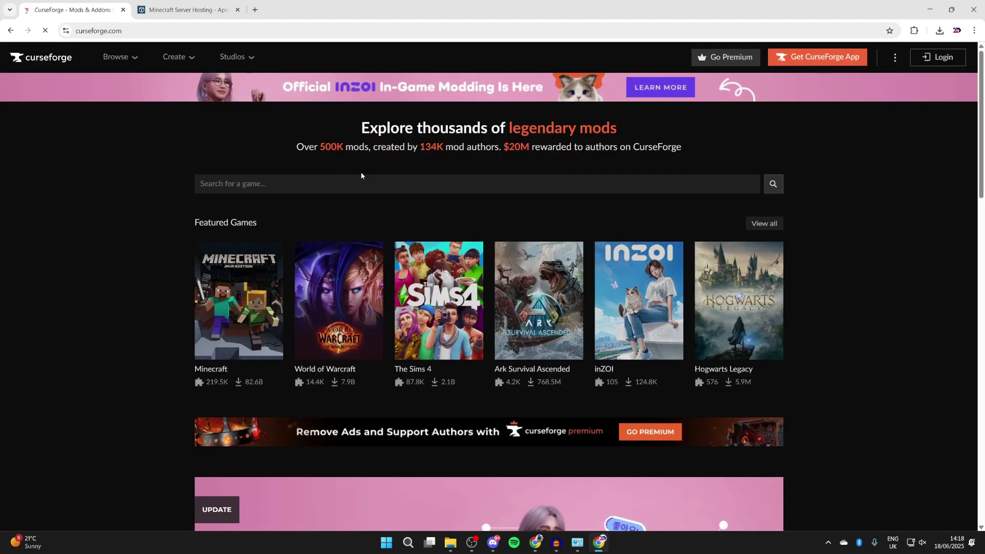
# Step: Browse all Minecraft mods on CurseForge and filter them to the Forge mod loader and game version 1.21.6
pyautogui.click(224, 303)
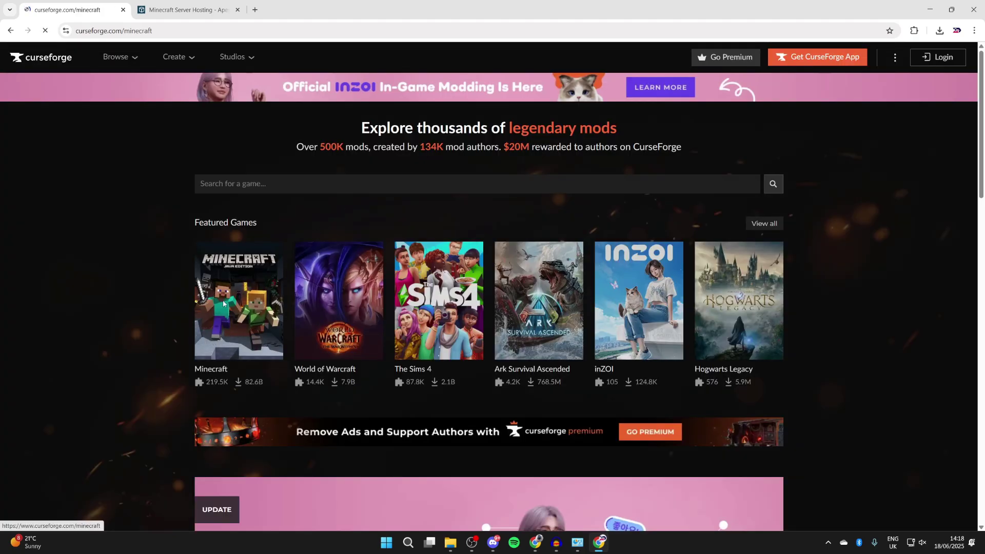
pyautogui.click(279, 206)
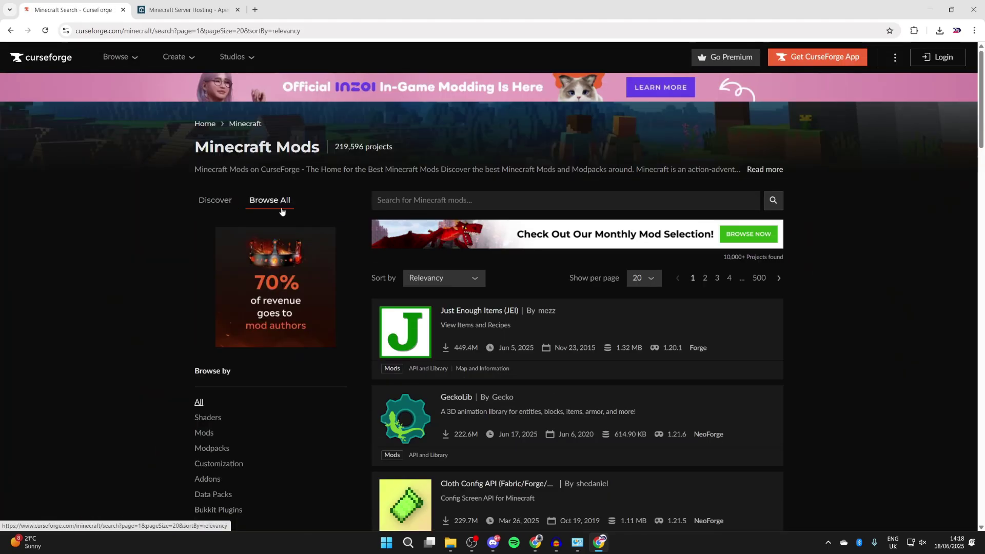
pyautogui.scroll(-3, 430, 314)
pyautogui.scroll(-3, 430, 314)
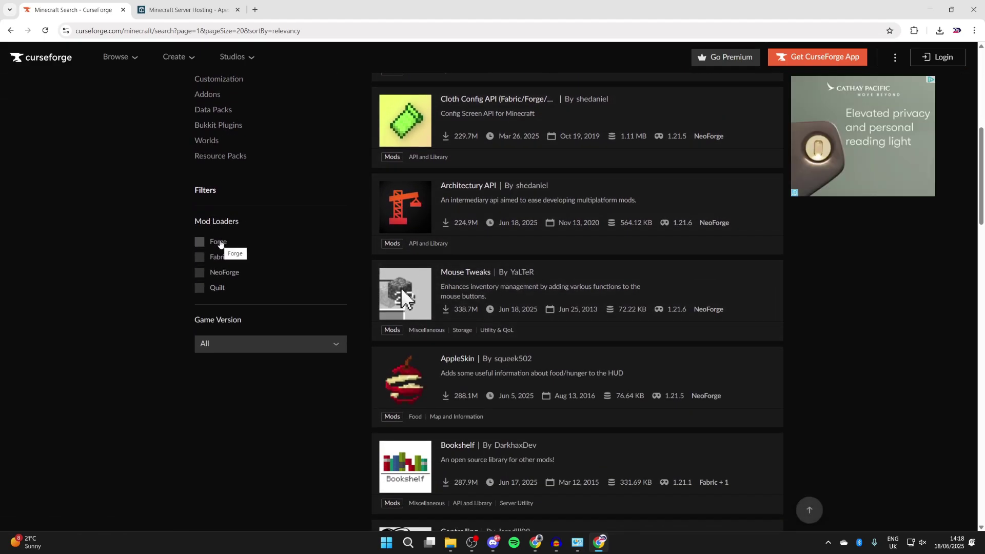
pyautogui.click(199, 242)
pyautogui.click(271, 351)
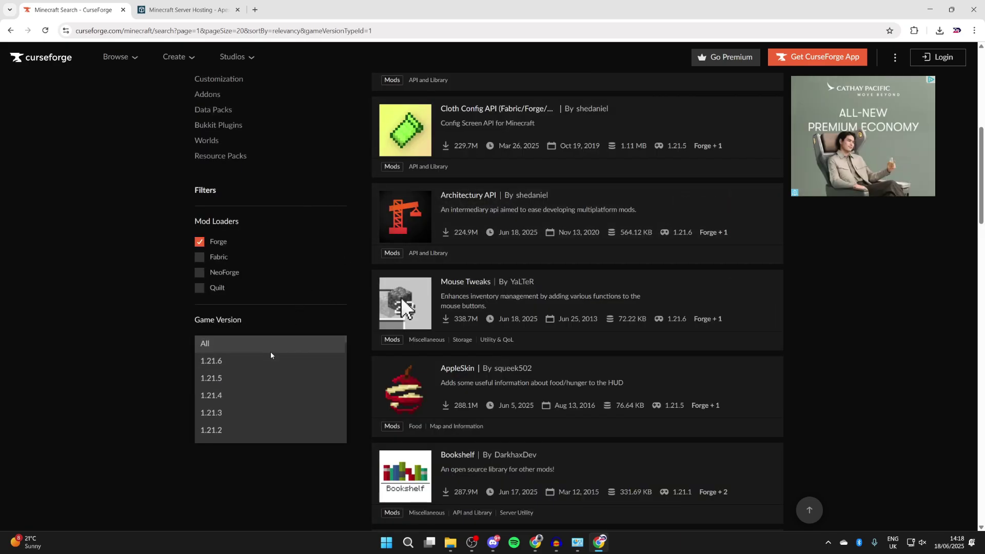
pyautogui.click(257, 362)
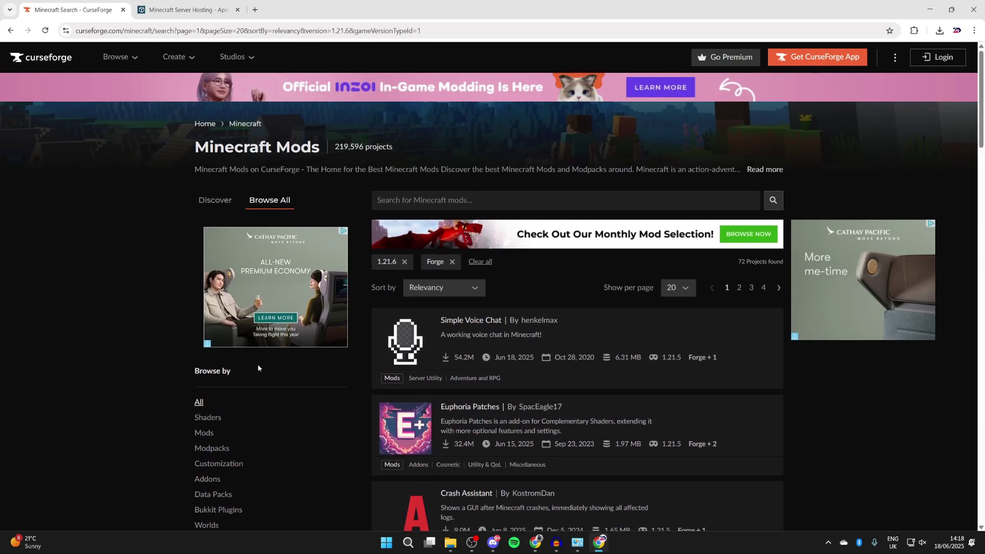
# Step: Open the Simple Voice Chat mod from the filtered results and look over its description page
pyautogui.scroll(-10, 267, 361)
pyautogui.scroll(10, 534, 324)
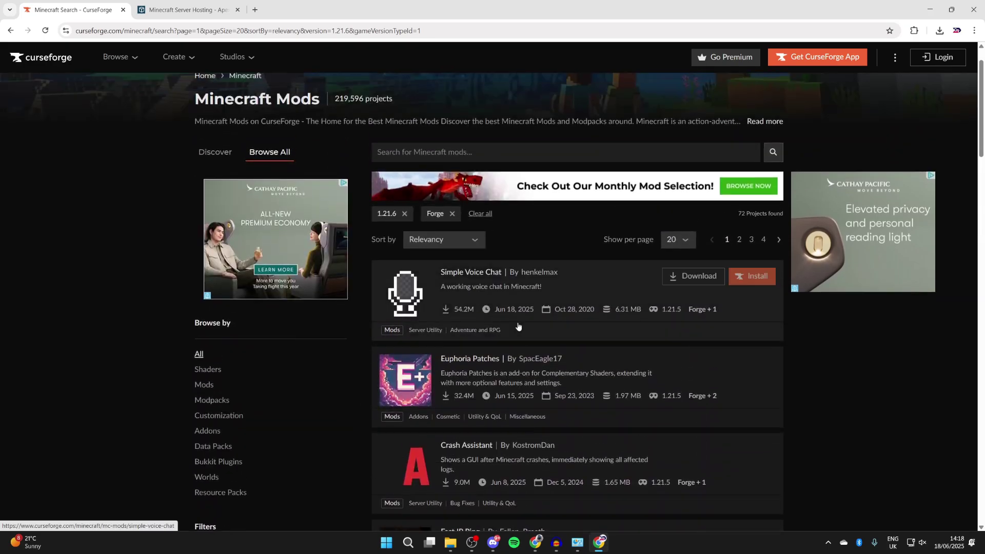
pyautogui.click(479, 276)
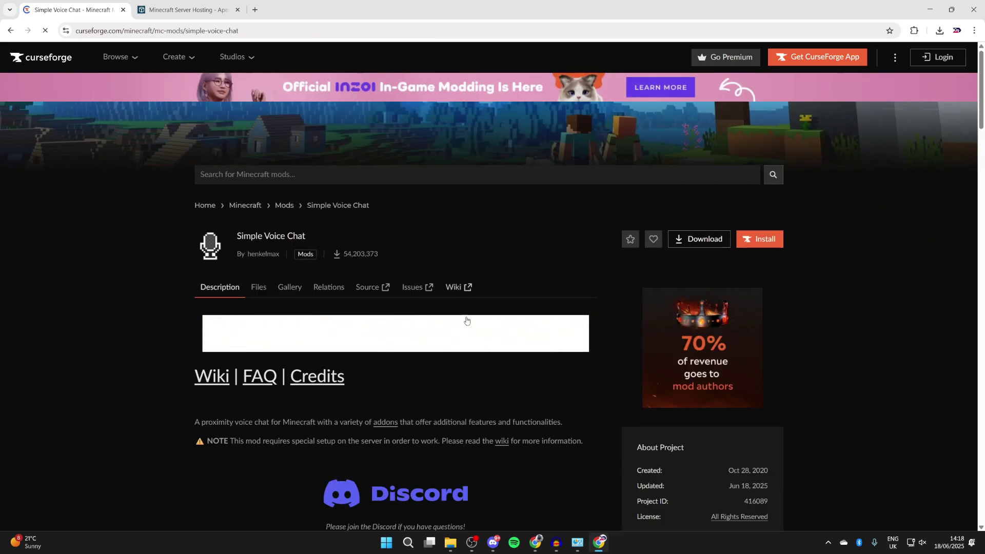
pyautogui.scroll(-7, 451, 275)
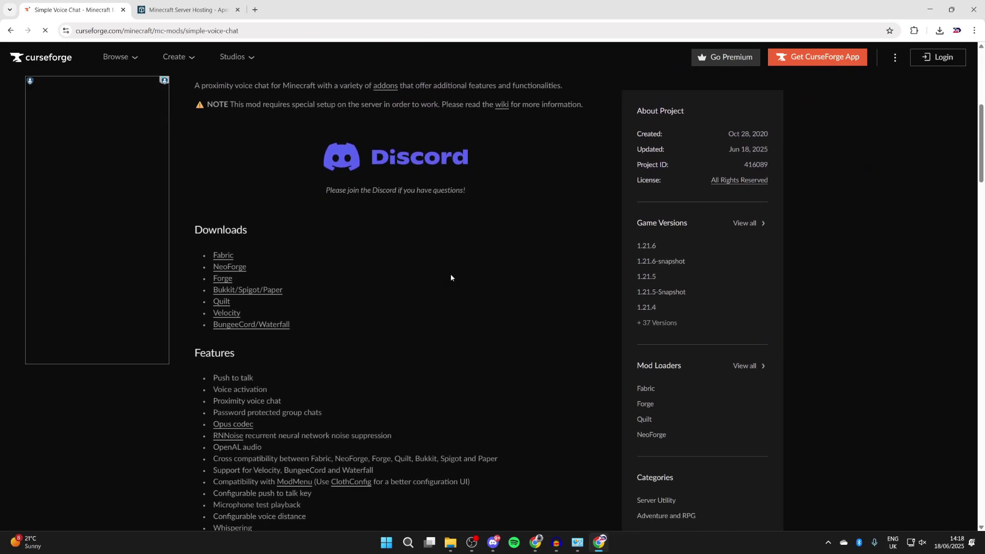
pyautogui.scroll(7, 449, 275)
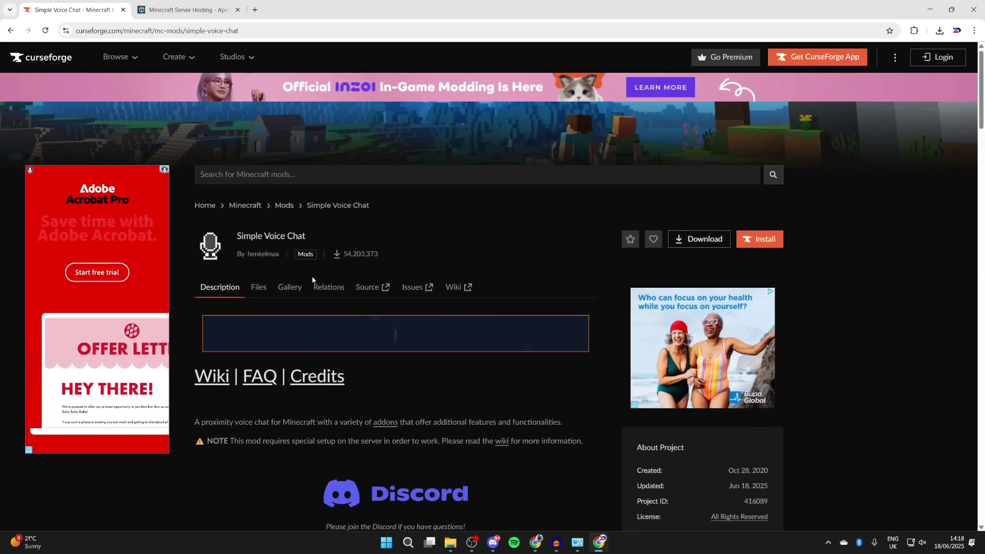
# Step: Download the Forge 1.21.6 file of Simple Voice Chat from the mod's file list
pyautogui.click(258, 288)
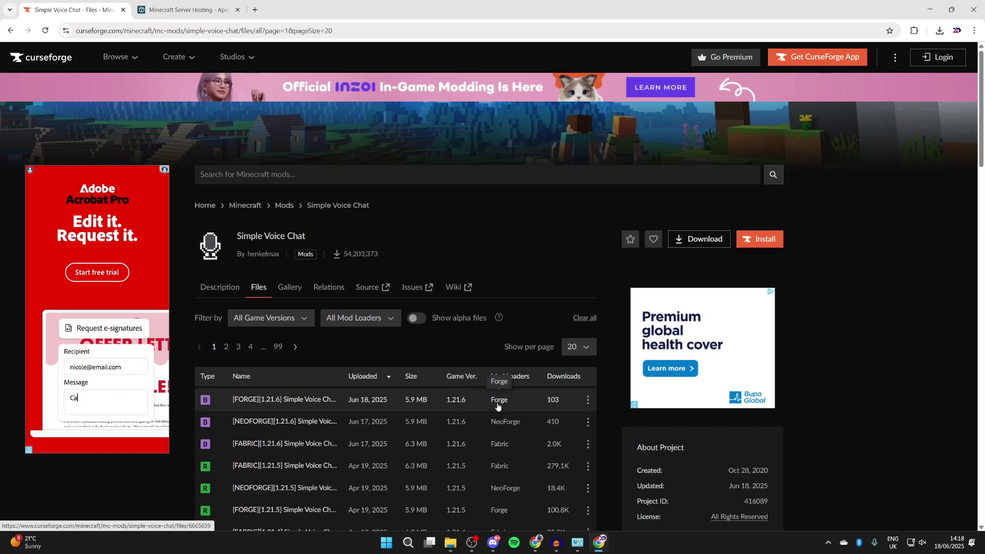
pyautogui.click(589, 401)
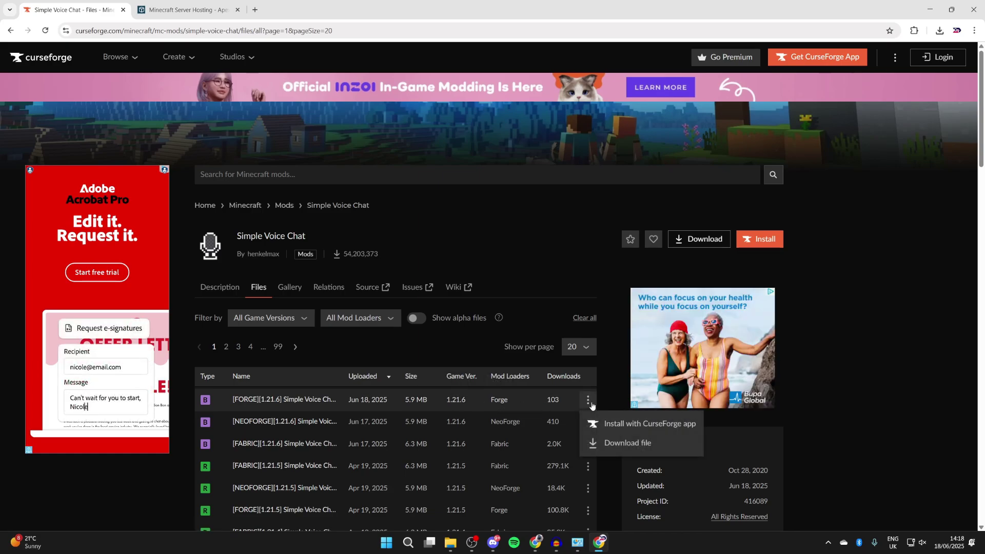
pyautogui.click(616, 444)
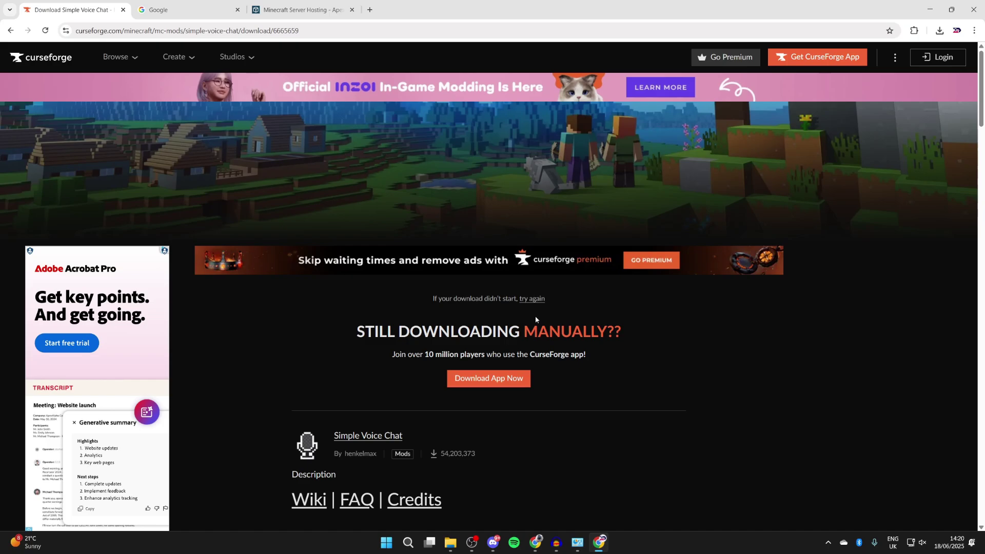
# Step: Search Google for minecraft forge, open the Forge downloads page and download the latest 1.21.6 installer, skipping the advertisement
pyautogui.click(180, 5)
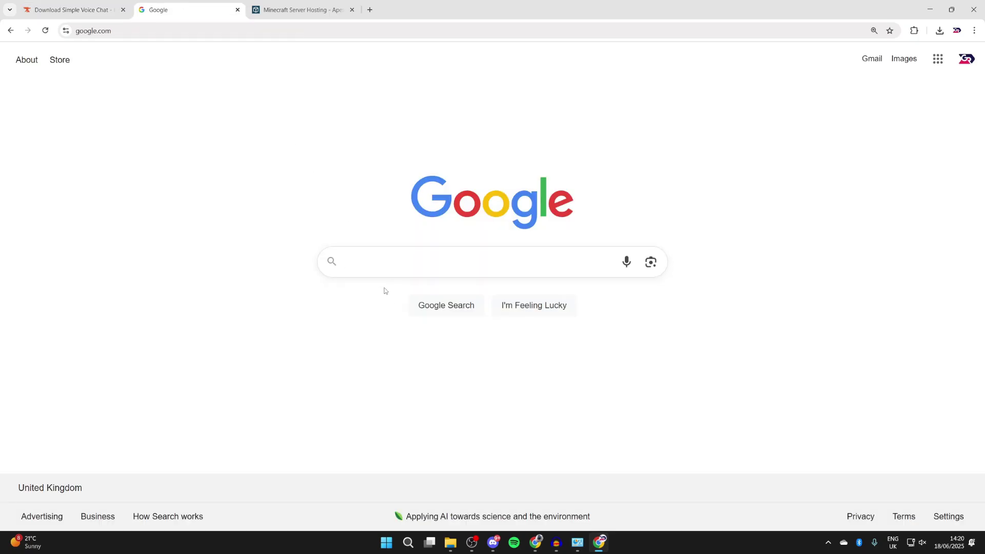
pyautogui.write('minecraft fprge')
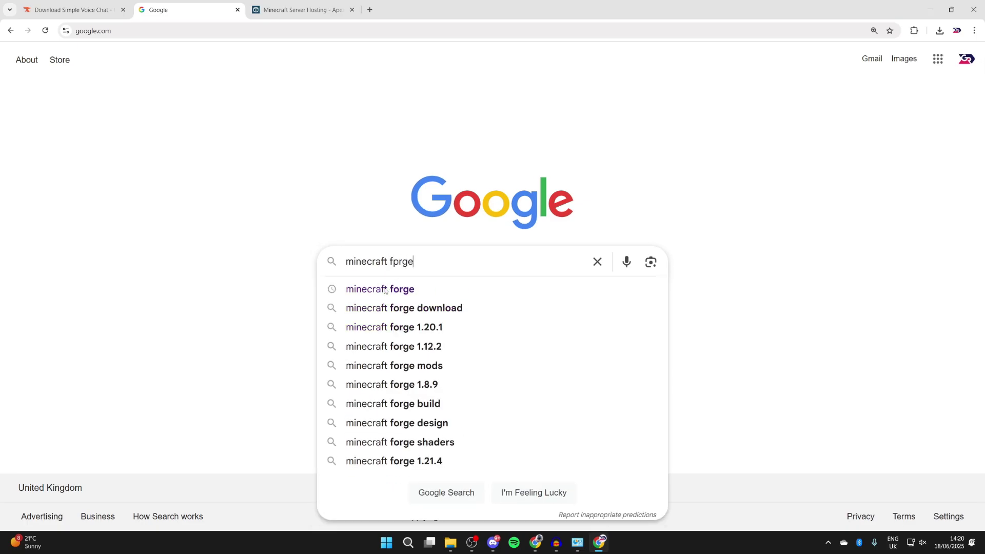
pyautogui.press('BackSpace')
pyautogui.press('BackSpace')
pyautogui.press('BackSpace')
pyautogui.press('BackSpace')
pyautogui.write('orge')
pyautogui.press('Return')
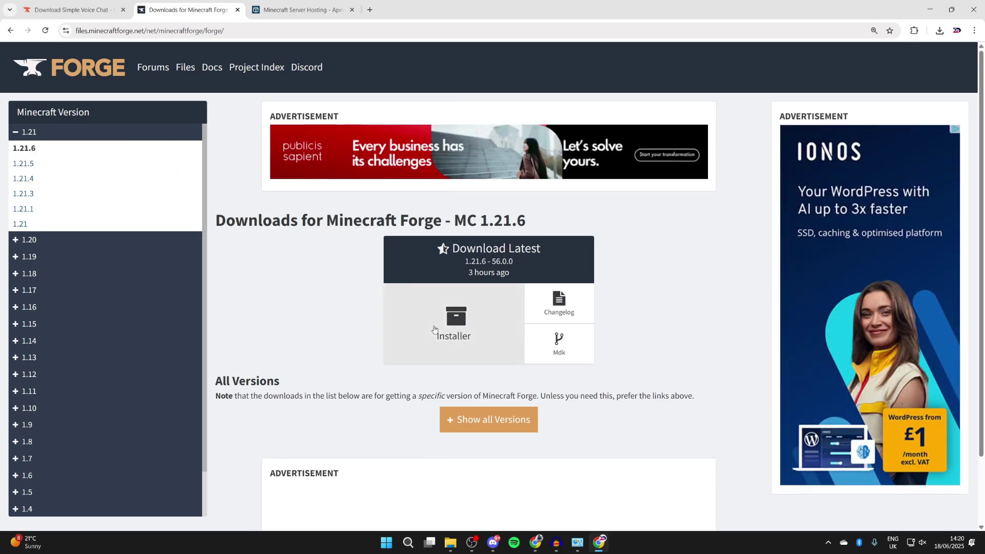
pyautogui.click(431, 323)
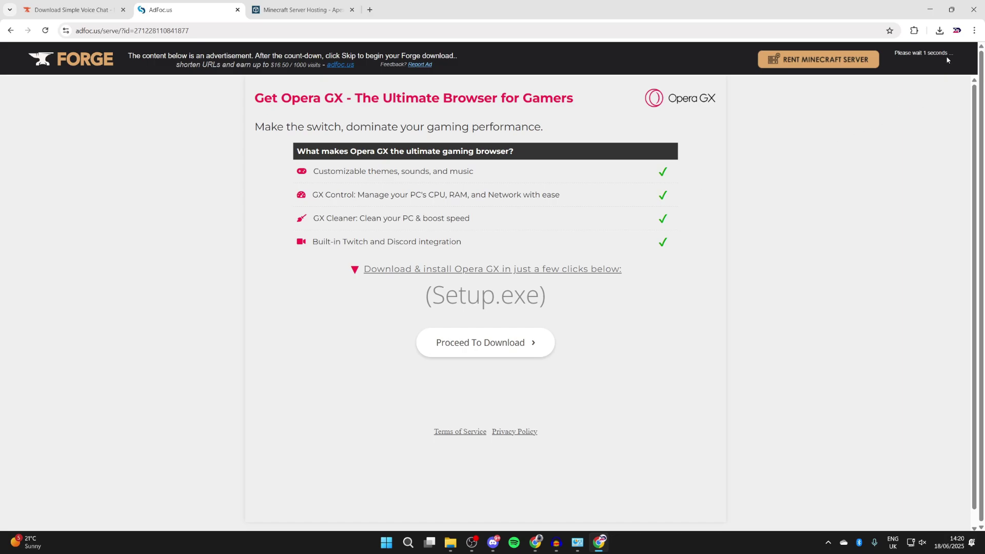
pyautogui.click(935, 63)
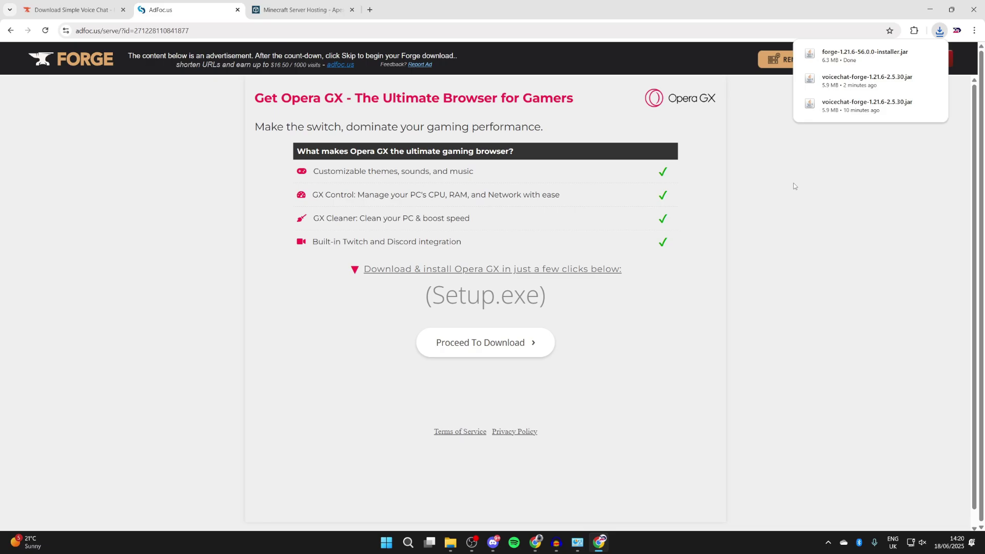
# Step: Look over the Apex Hosting page for Minecraft server hosting features
pyautogui.click(316, 5)
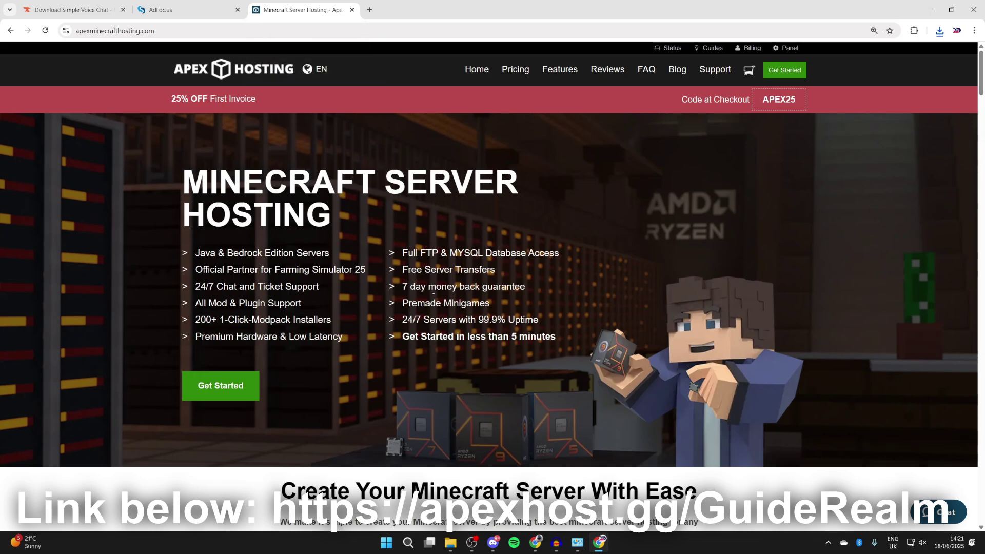
pyautogui.scroll(-7, 434, 291)
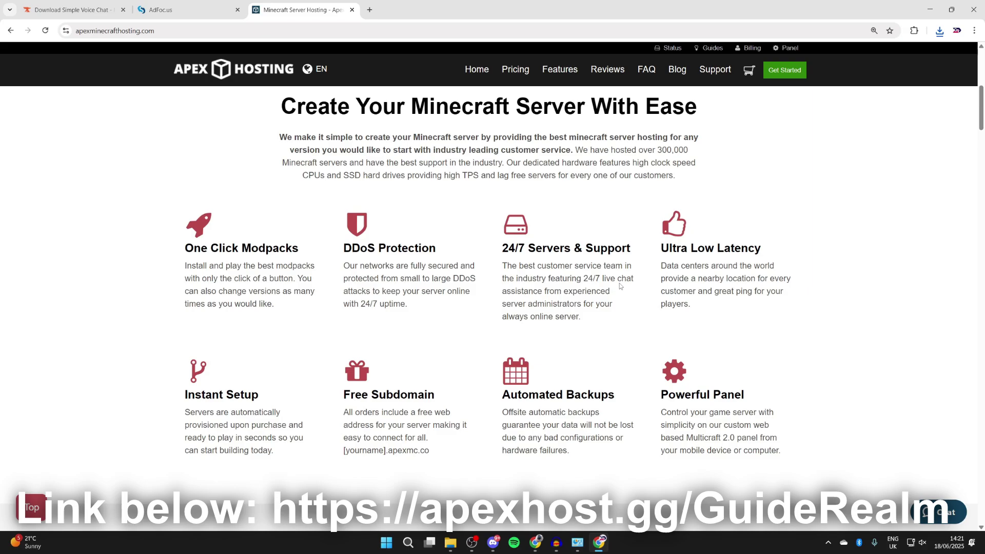
pyautogui.scroll(7, 620, 284)
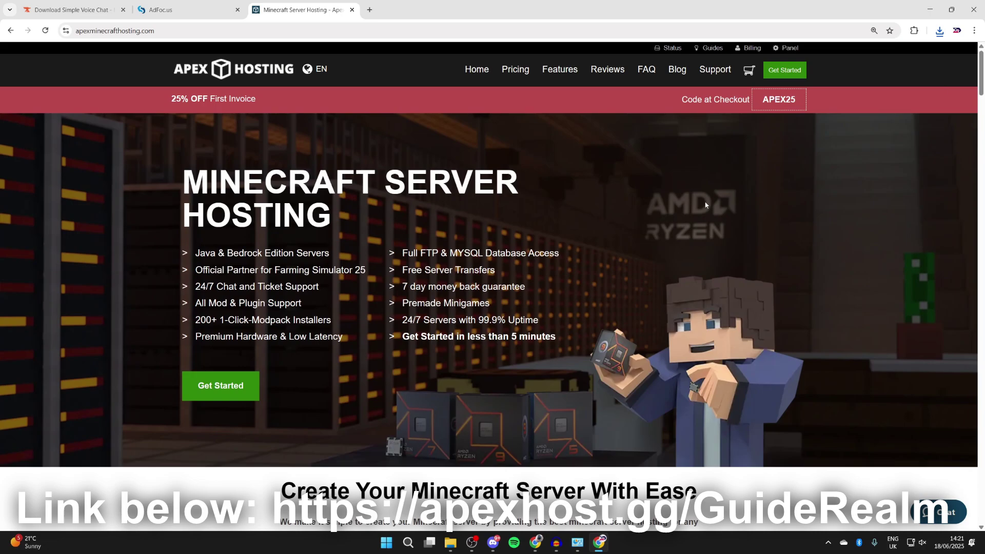
# Step: Switch to the Downloads folder in File Explorer, launch forge-1.21.6-56.0.0-installer.jar and close its installer window
pyautogui.click(930, 9)
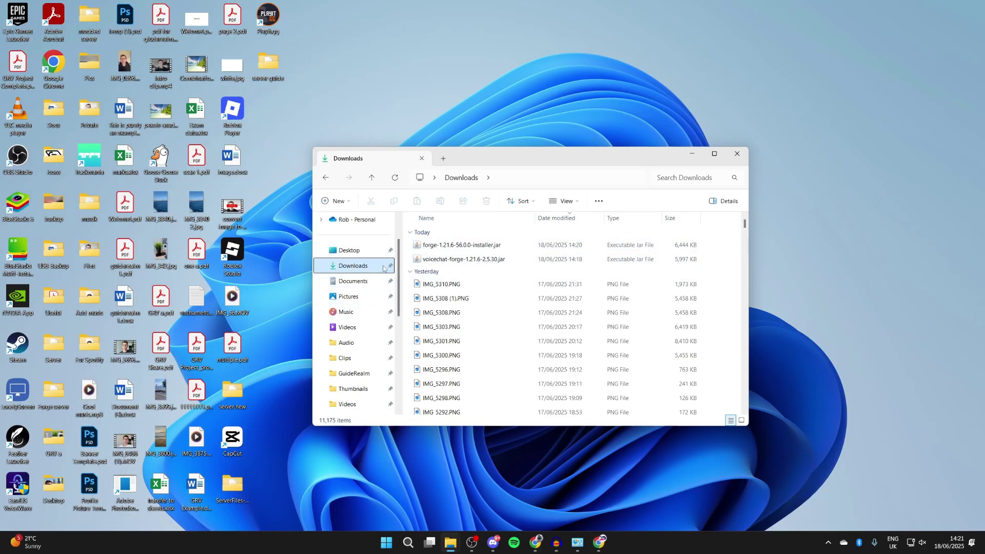
pyautogui.click(454, 247)
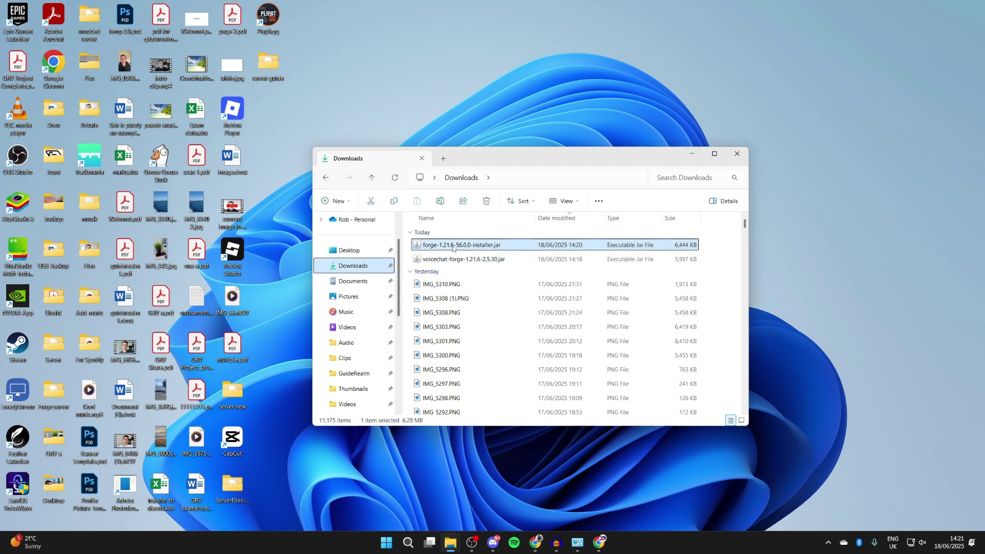
pyautogui.doubleClick(453, 246)
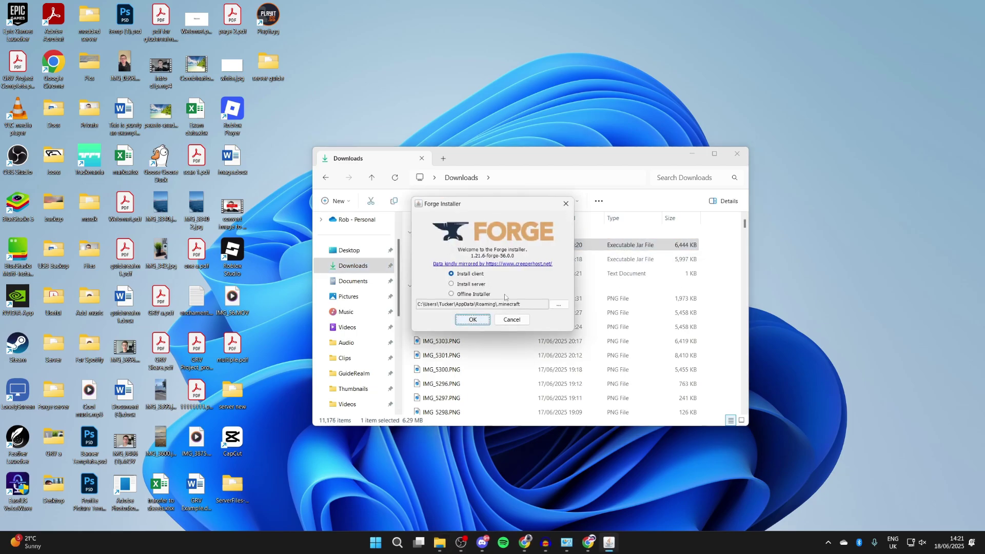
pyautogui.click(567, 204)
# Step: Switch to Google Chrome to view the Java download website and return to the Downloads folder
pyautogui.click(600, 543)
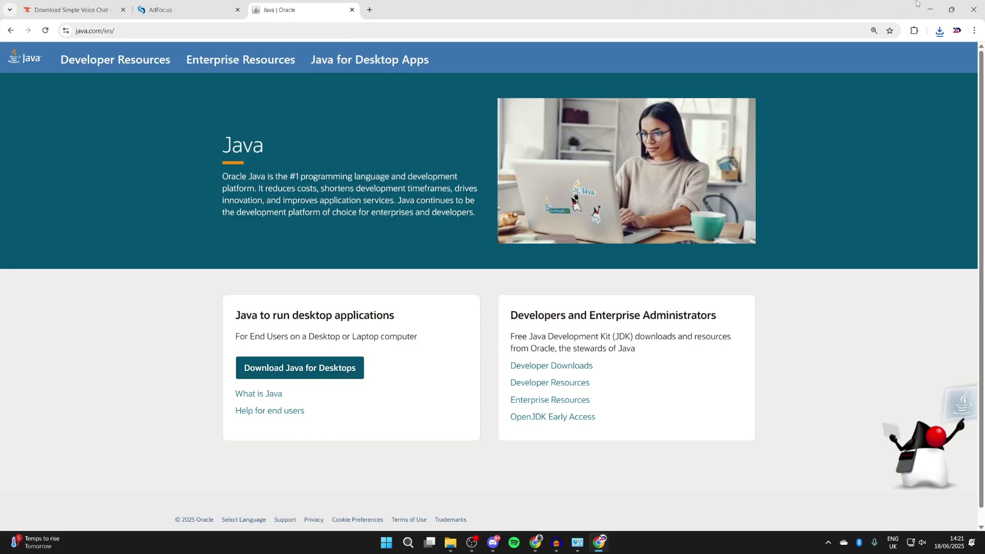
pyautogui.click(930, 9)
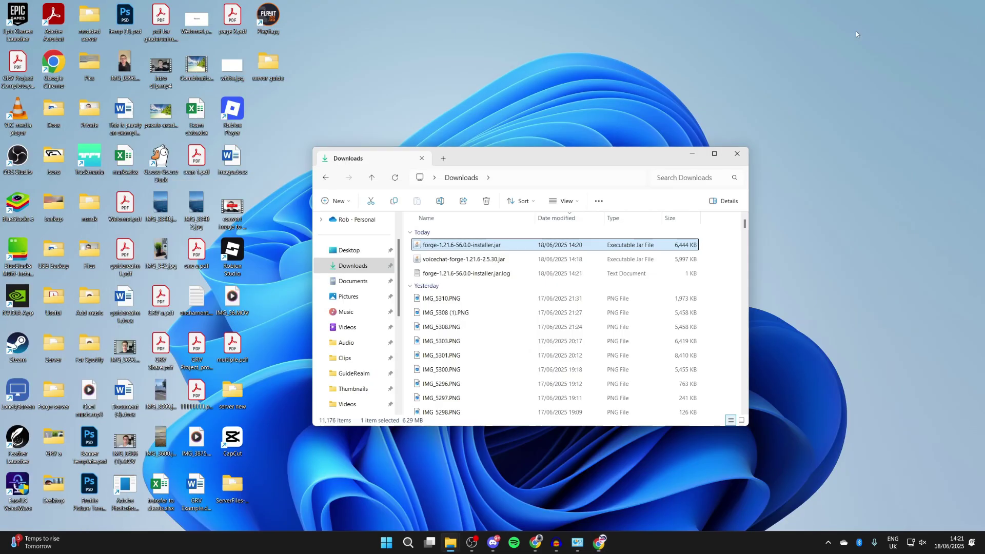
# Step: Set the Forge installer .jar to always open with Java(TM) Platform SE binary and run the Forge client installation
pyautogui.rightClick(439, 247)
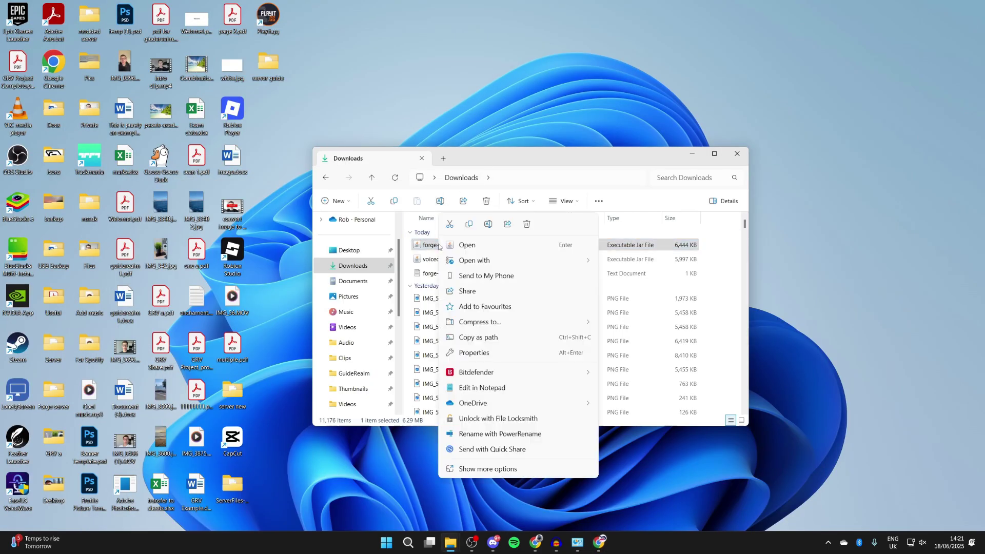
pyautogui.moveTo(476, 259)
pyautogui.click(650, 291)
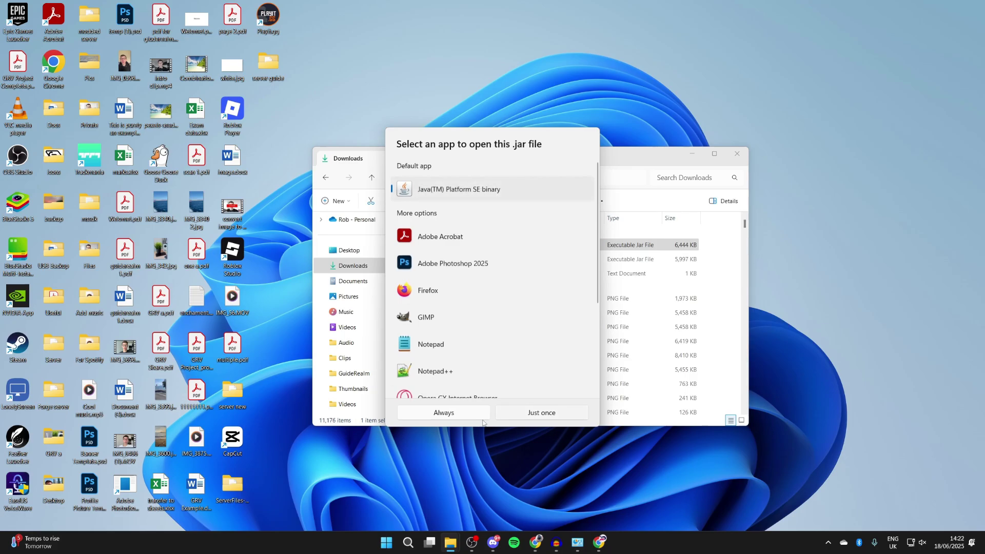
pyautogui.click(471, 419)
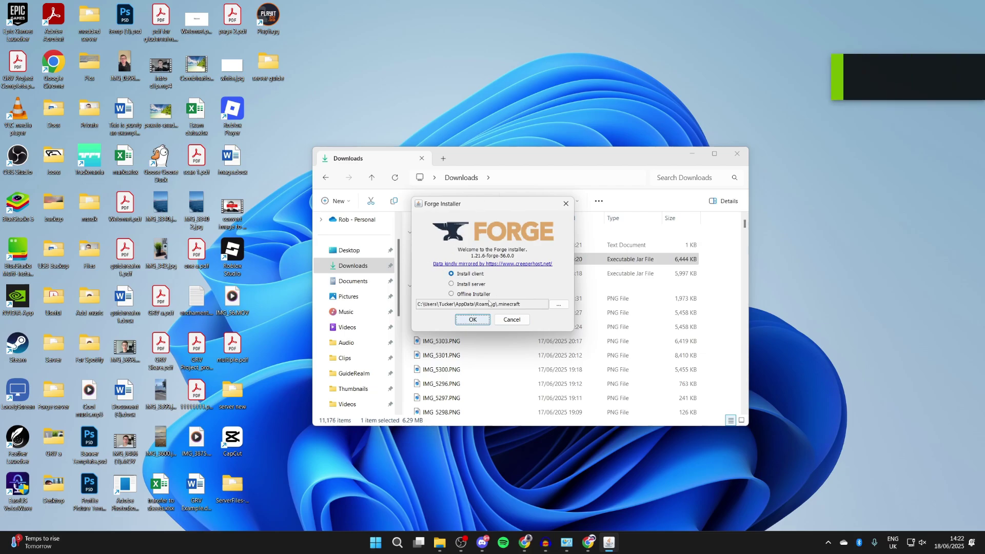
pyautogui.click(473, 320)
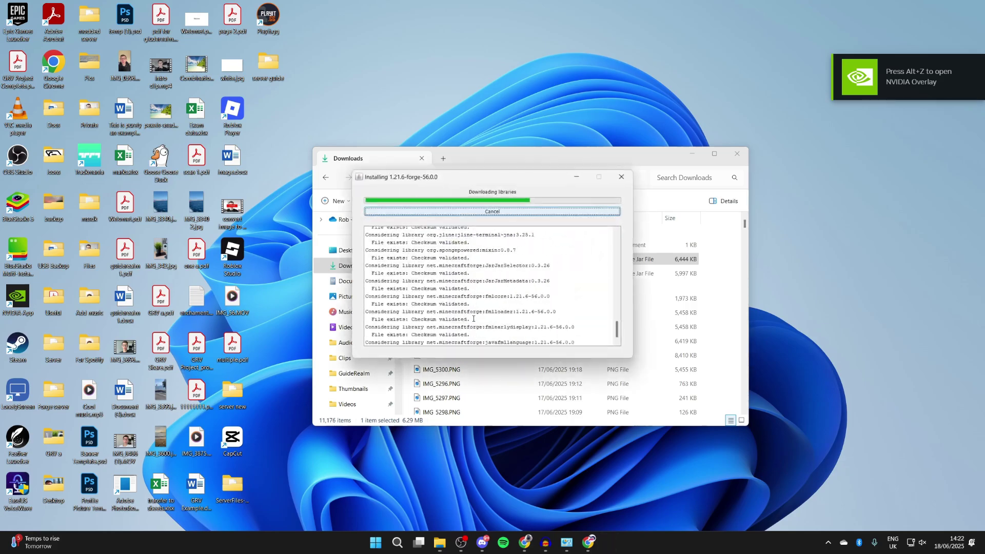
# Step: Dismiss the Forge installer's completion dialog and open Minecraft Launcher
pyautogui.click(498, 279)
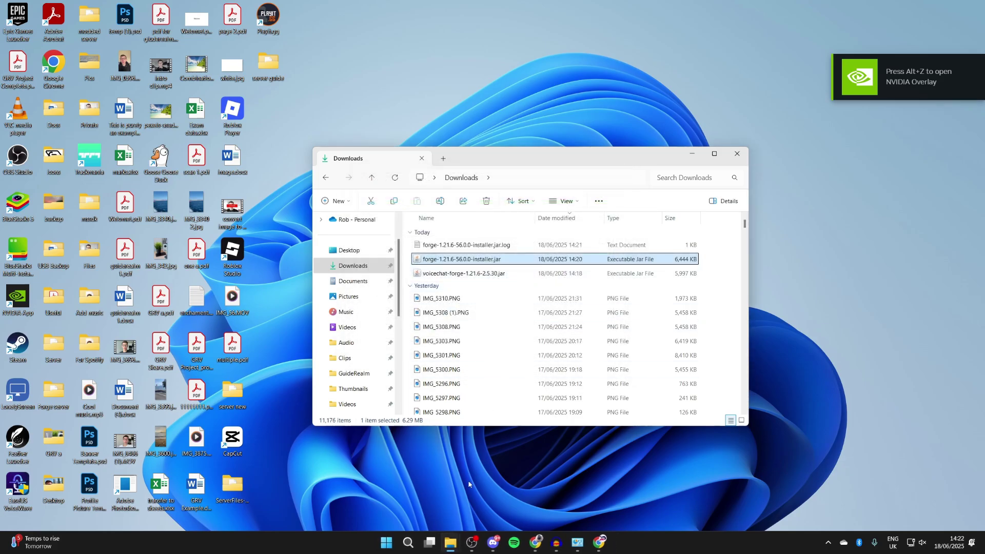
pyautogui.click(405, 543)
pyautogui.write('mine')
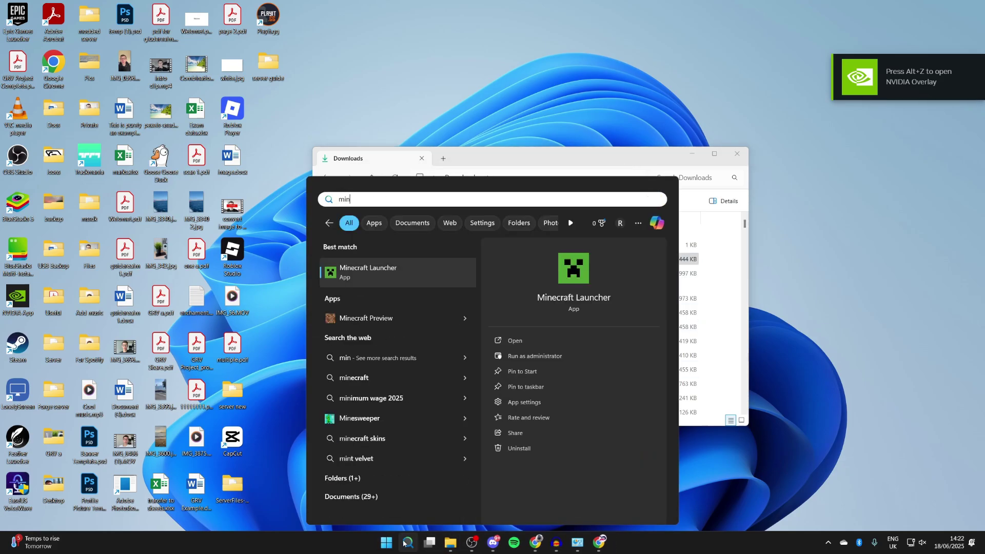
pyautogui.click(429, 265)
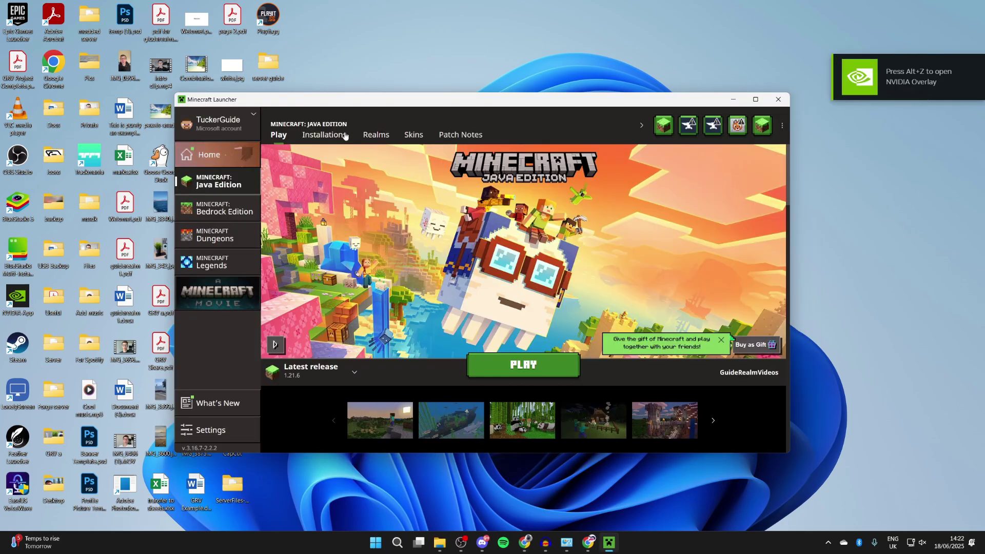
# Step: Find the 1.21.6-forge-56.0.0 entry among the Java Edition installations and open its game folder
pyautogui.click(324, 134)
pyautogui.scroll(-5, 384, 287)
pyautogui.scroll(-15, 384, 287)
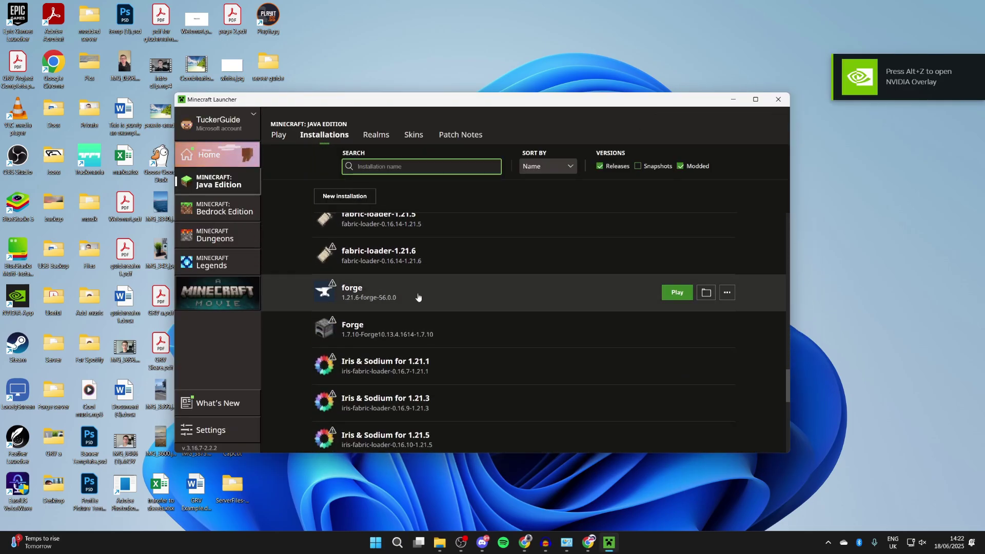
pyautogui.click(707, 293)
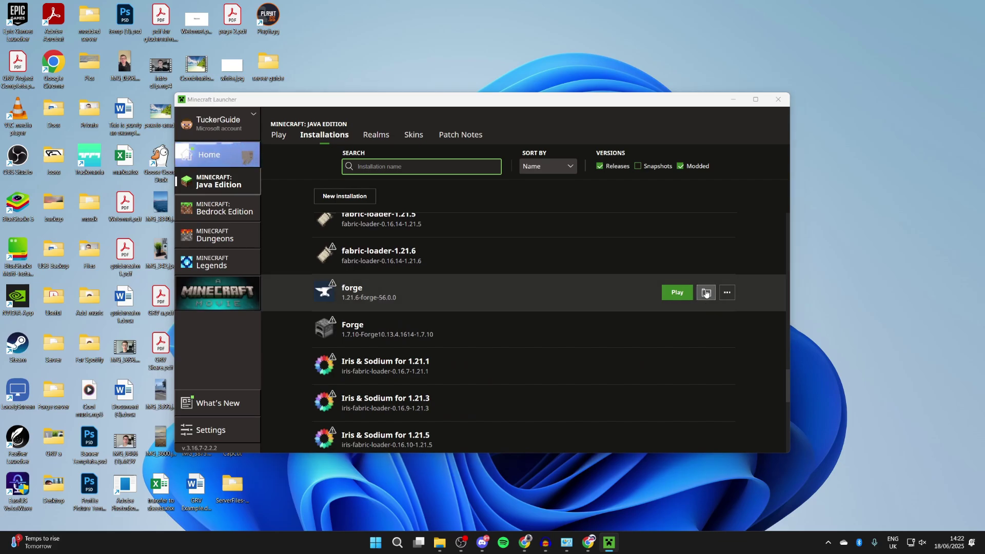
pyautogui.moveTo(652, 212); pyautogui.dragTo(516, 155)
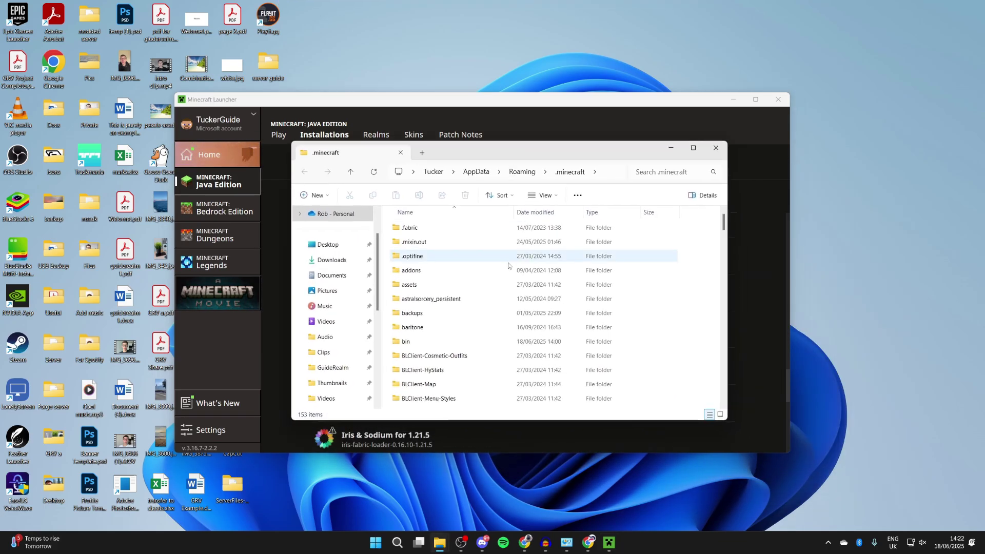
# Step: Open the mods folder inside .minecraft and move voicechat-forge-1.21.6-2.5.30.jar into it from the Downloads folder
pyautogui.scroll(-10, 509, 273)
pyautogui.scroll(-2, 508, 273)
pyautogui.click(460, 290)
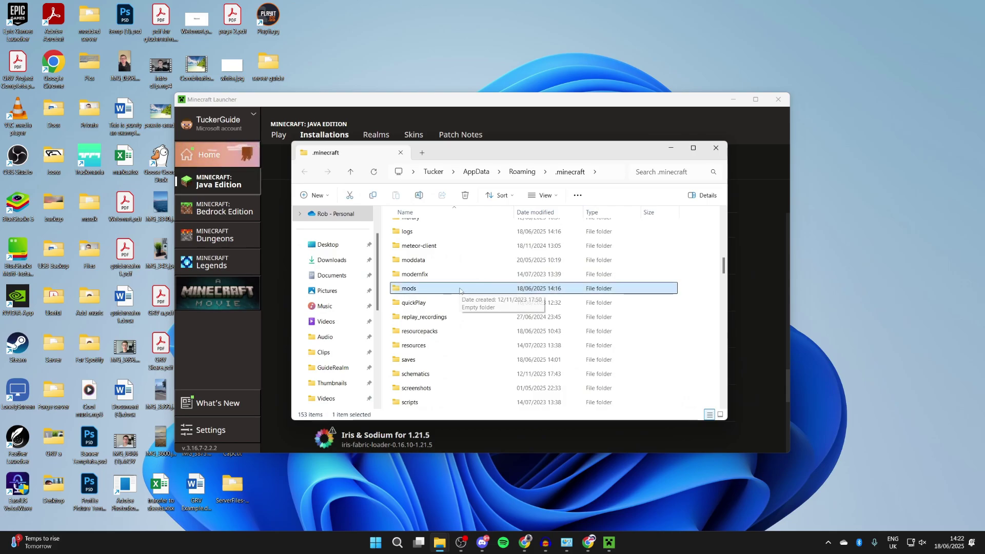
pyautogui.doubleClick(459, 290)
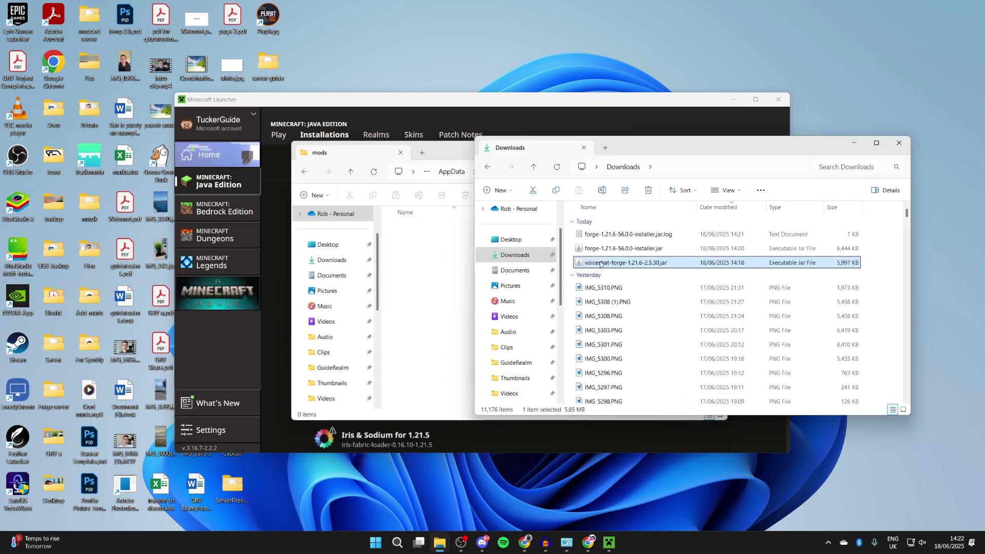
pyautogui.moveTo(570, 262); pyautogui.dragTo(436, 215)
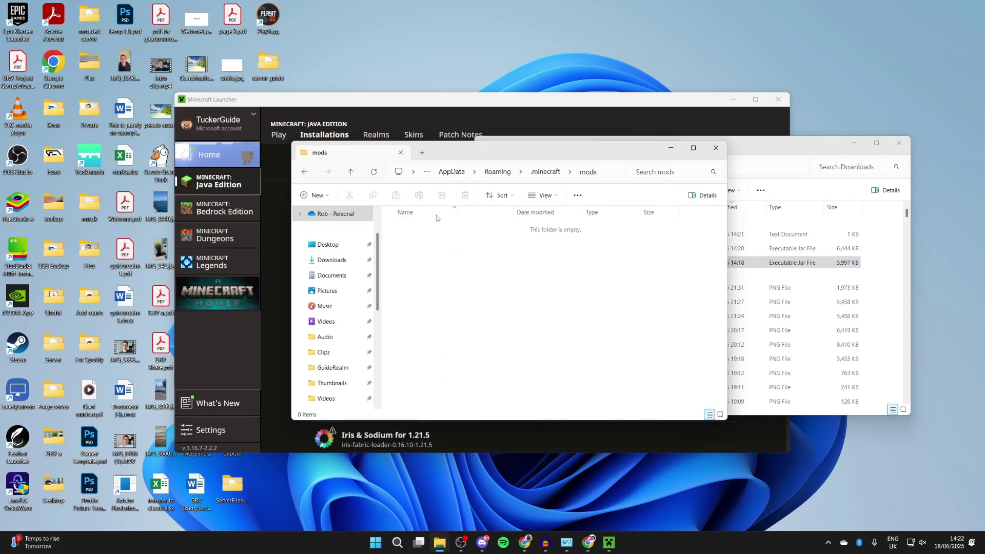
# Step: Switch to Minecraft Launcher, play the 1.21.6-forge-56.0.0 installation and view Simple Voice Chat in the game's mod list
pyautogui.click(447, 98)
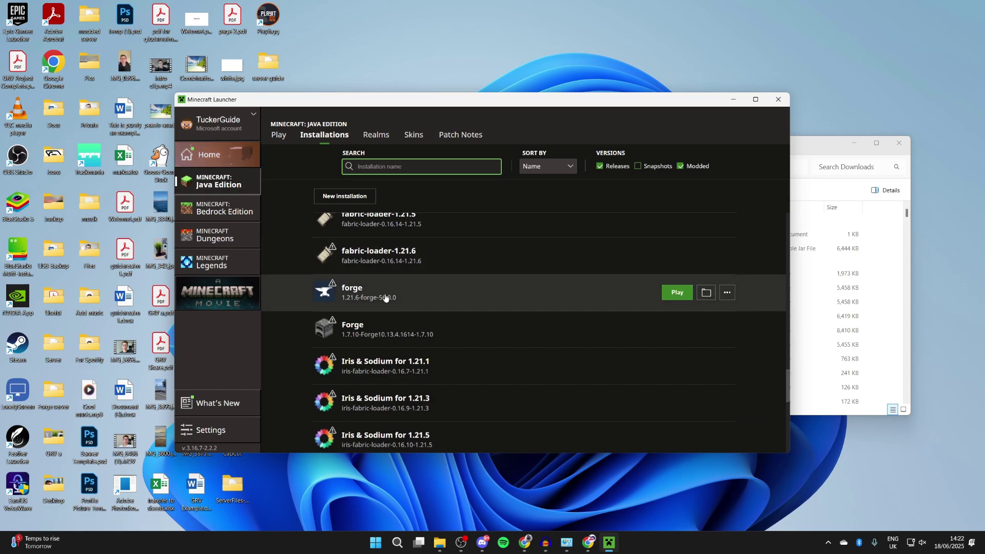
pyautogui.click(684, 292)
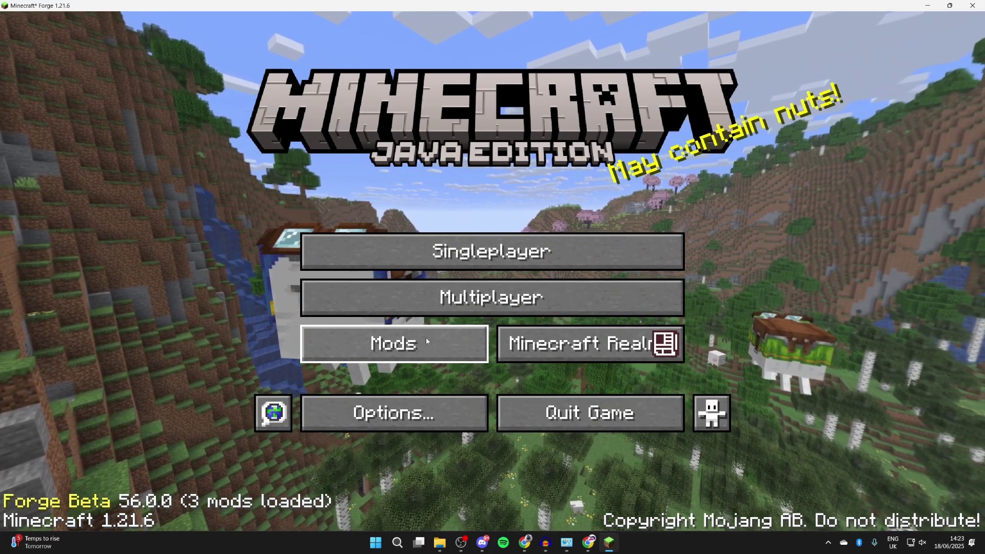
pyautogui.click(426, 337)
pyautogui.click(149, 159)
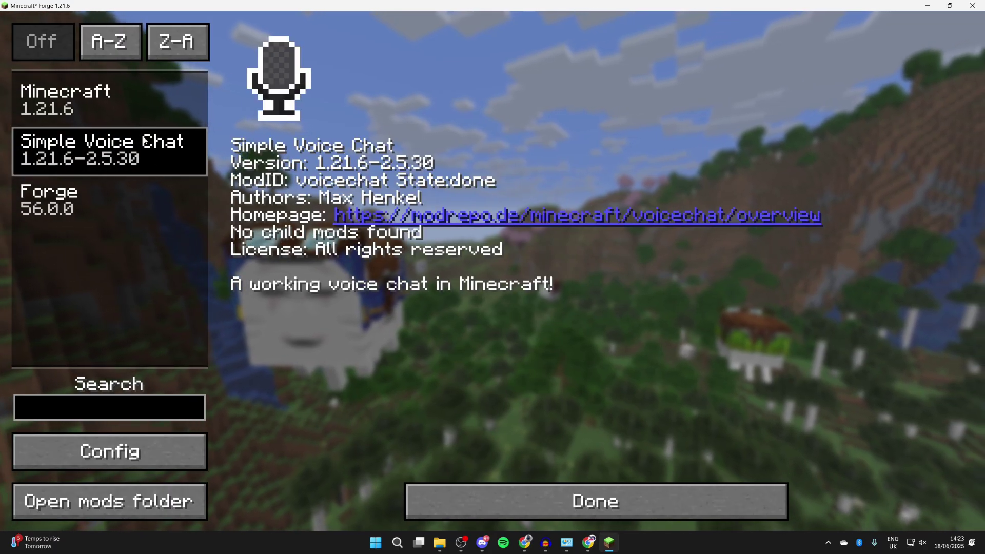